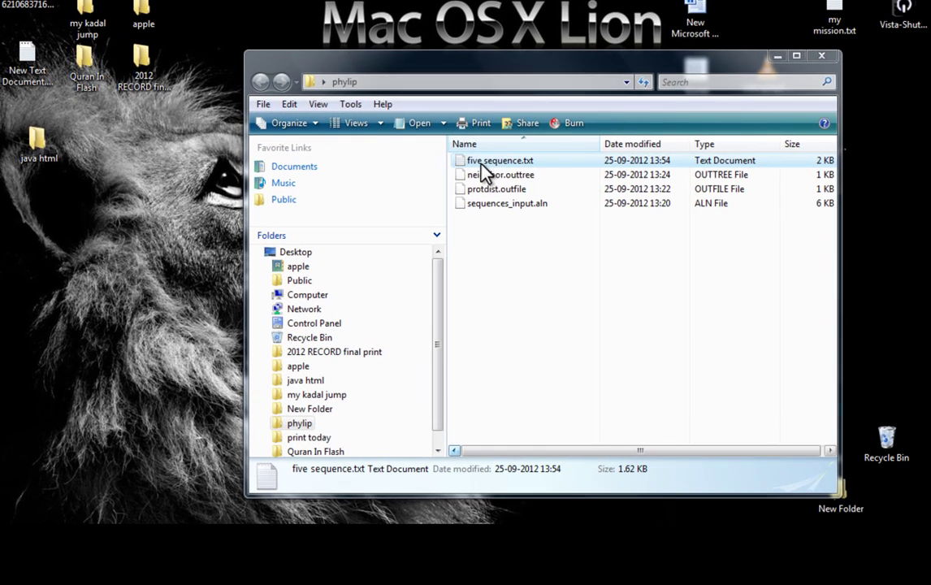
- Open five sequence.txt in Notepad and look over the Canis familiaris and Homo sapiens sequences
double_click(480, 161)
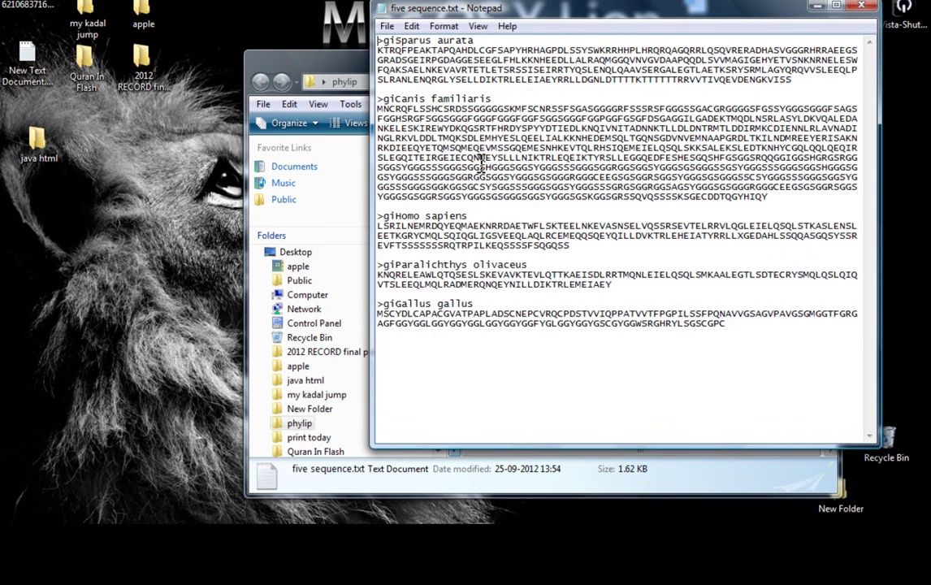
left_click_drag(378, 39, 458, 81)
left_click_drag(396, 108, 484, 176)
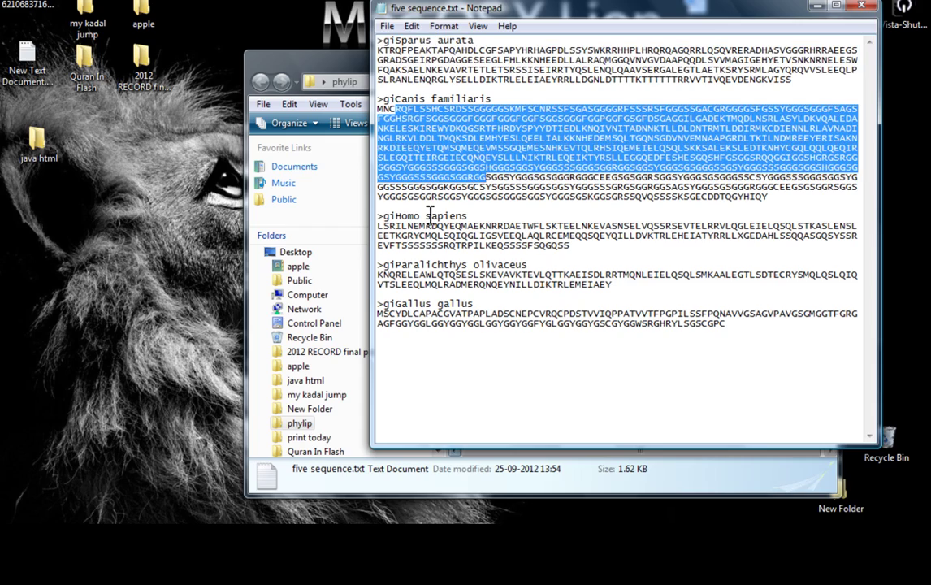
left_click_drag(420, 217, 461, 266)
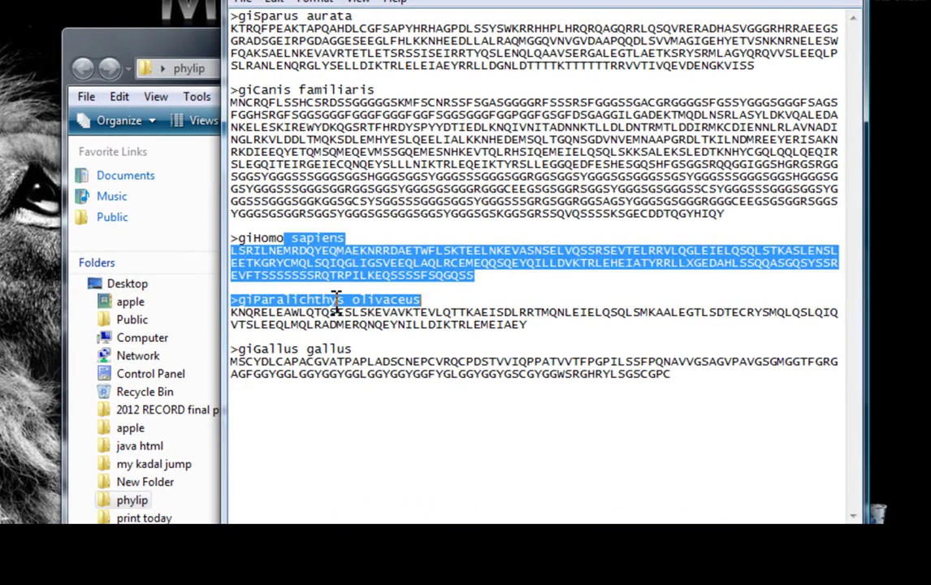
left_click(336, 302)
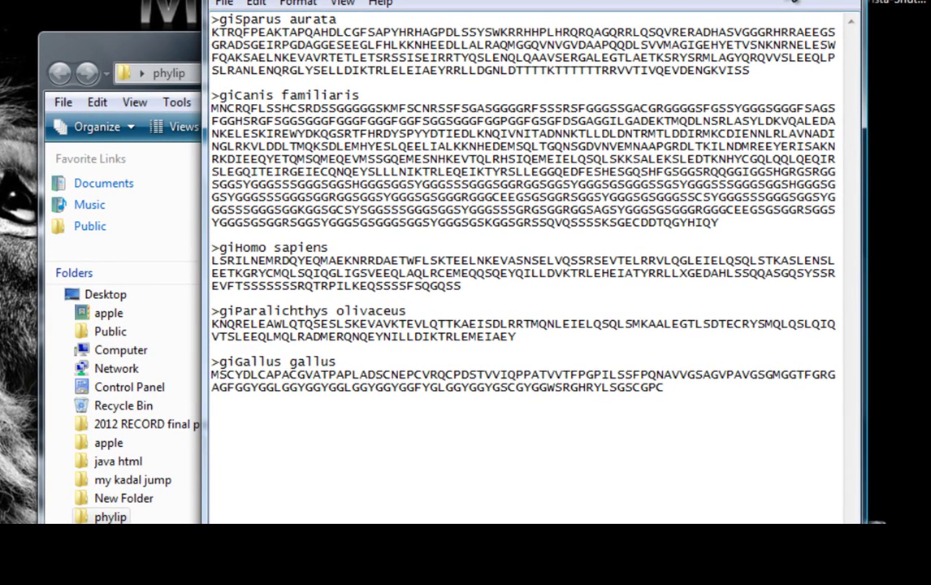
- Copy the entire file's five protein sequences and minimize Notepad
key("ctrl+a")
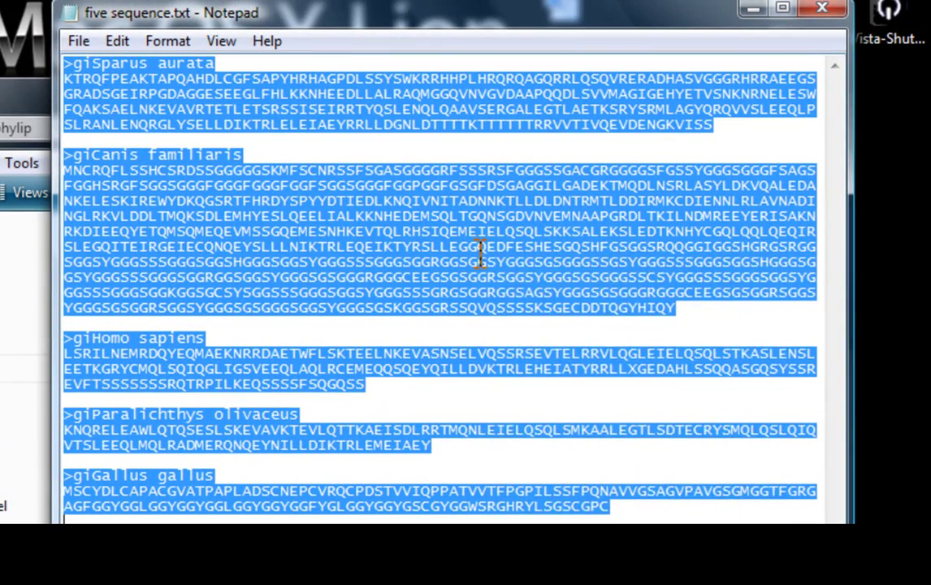
right_click(557, 179)
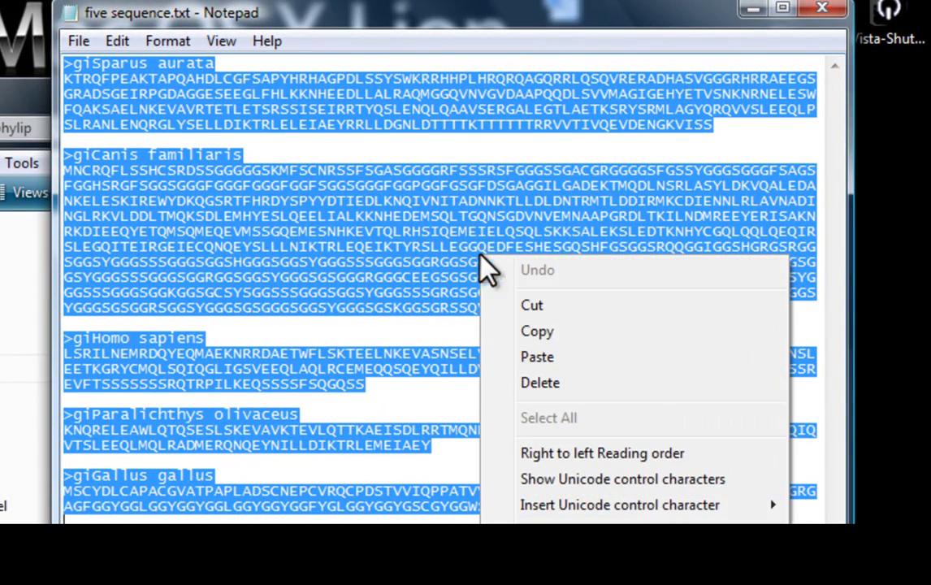
left_click(524, 333)
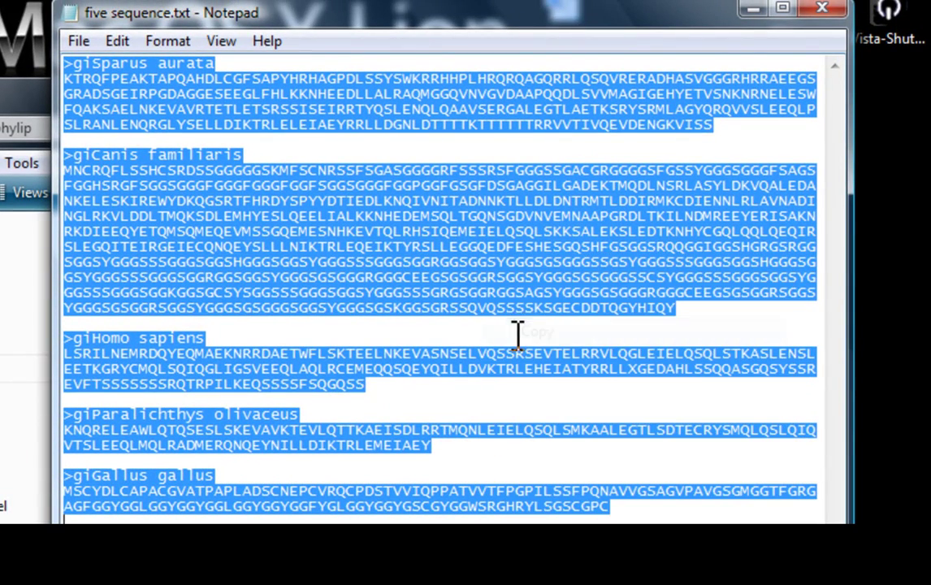
left_click(749, 11)
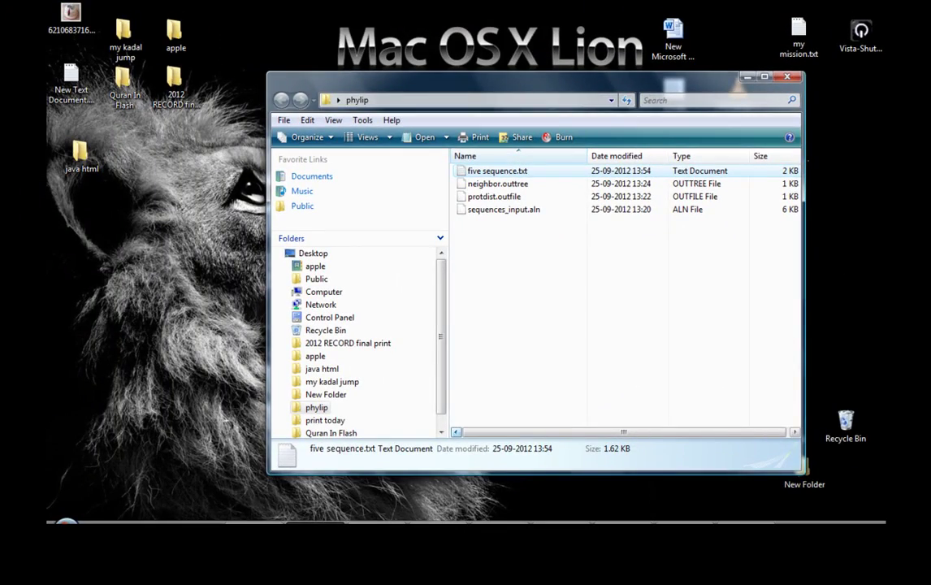
- Switch to Chrome's Google results for 'mobyle pasteur' to reach the Mobyle portal
key("alt+Tab")
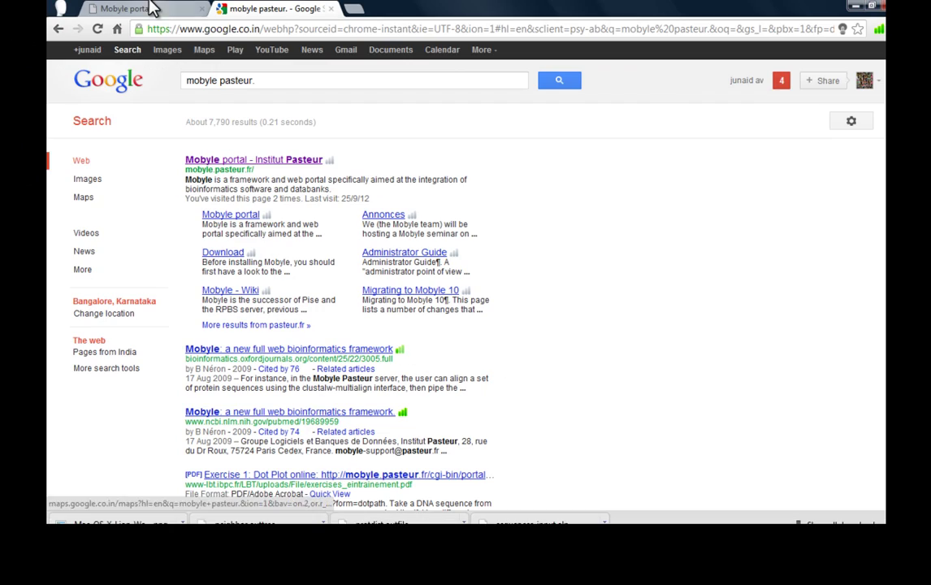
left_click_drag(187, 80, 254, 81)
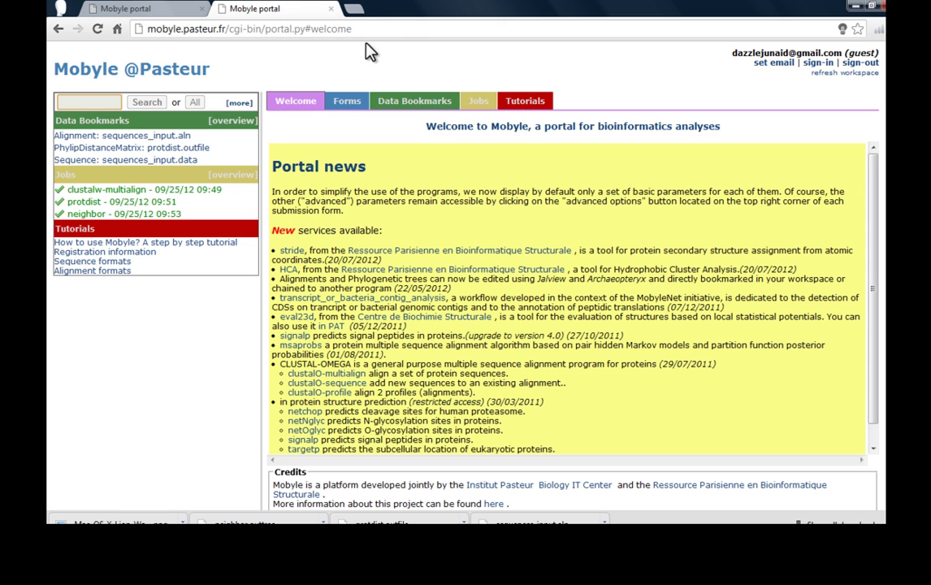
- Go to Forms > Programs > alignment > multiple and open clustalw-multialign
left_click(347, 108)
left_click(349, 114)
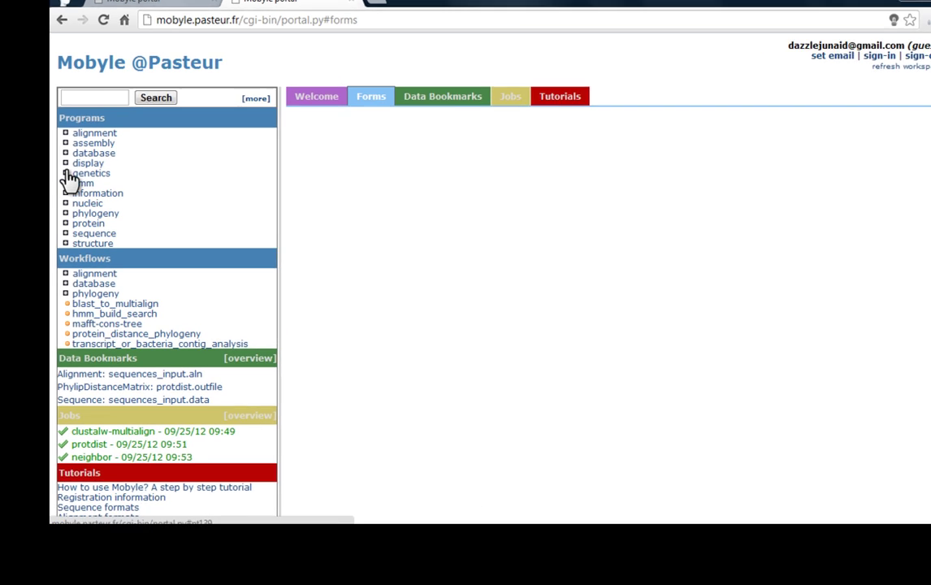
left_click(66, 132)
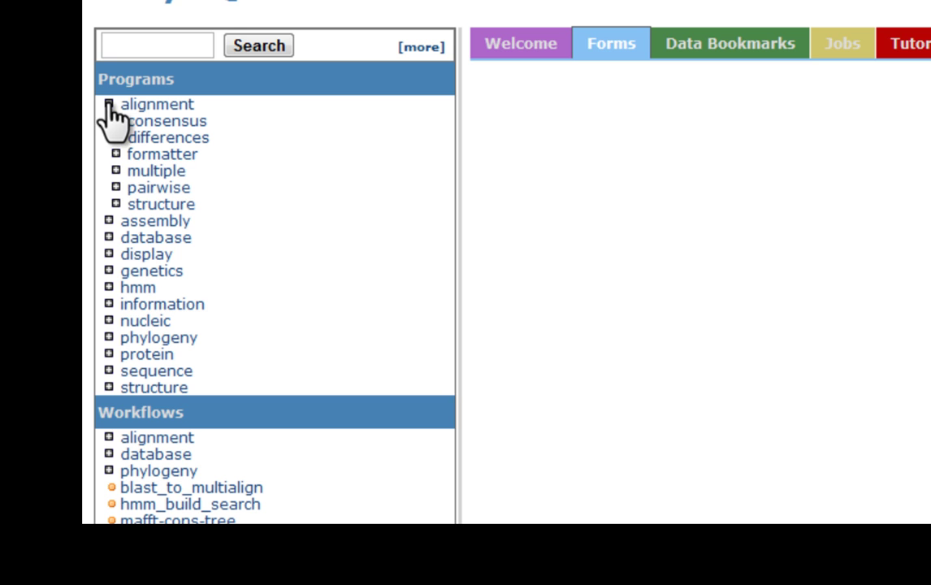
left_click(115, 171)
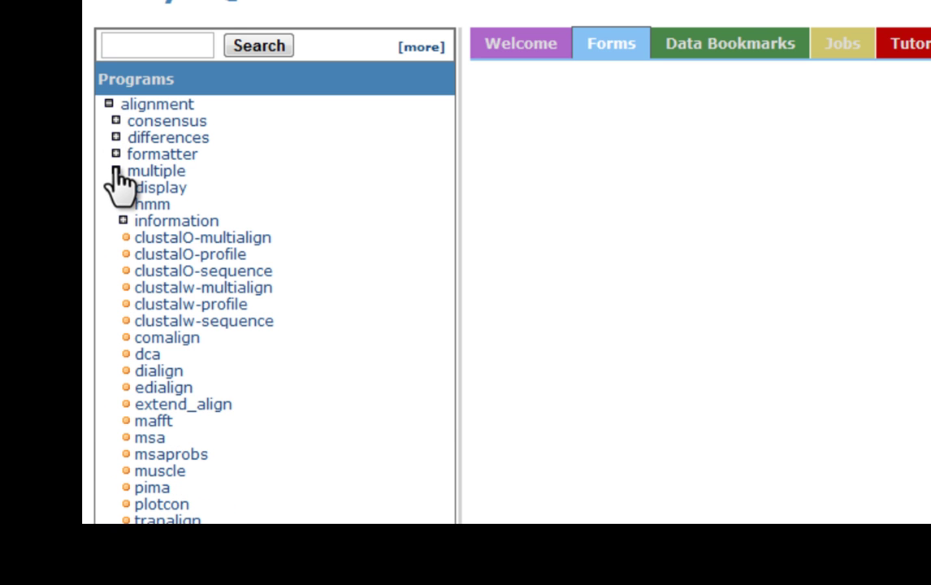
left_click(216, 301)
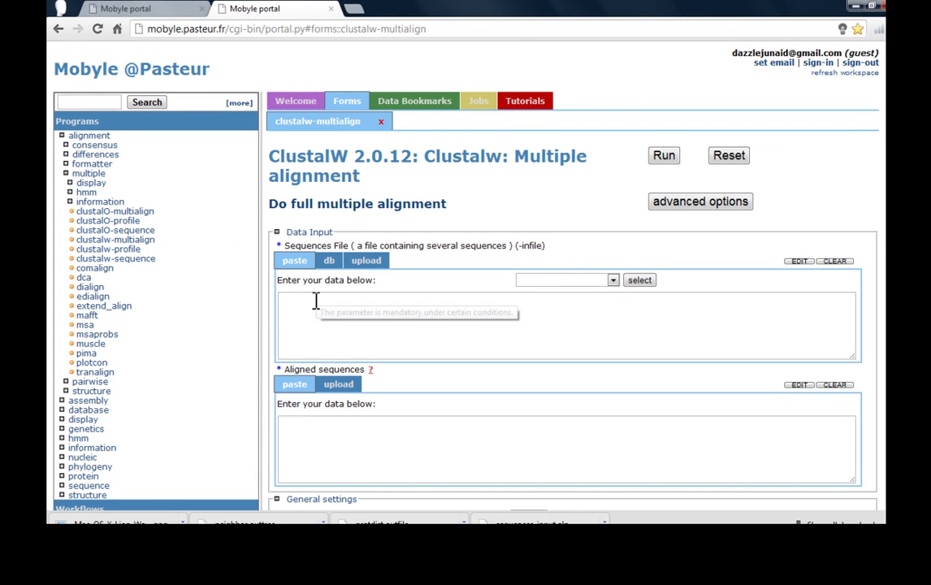
left_click(317, 301)
- Paste the five FASTA protein sequences into Sequences File and check them against Notepad
right_click(317, 301)
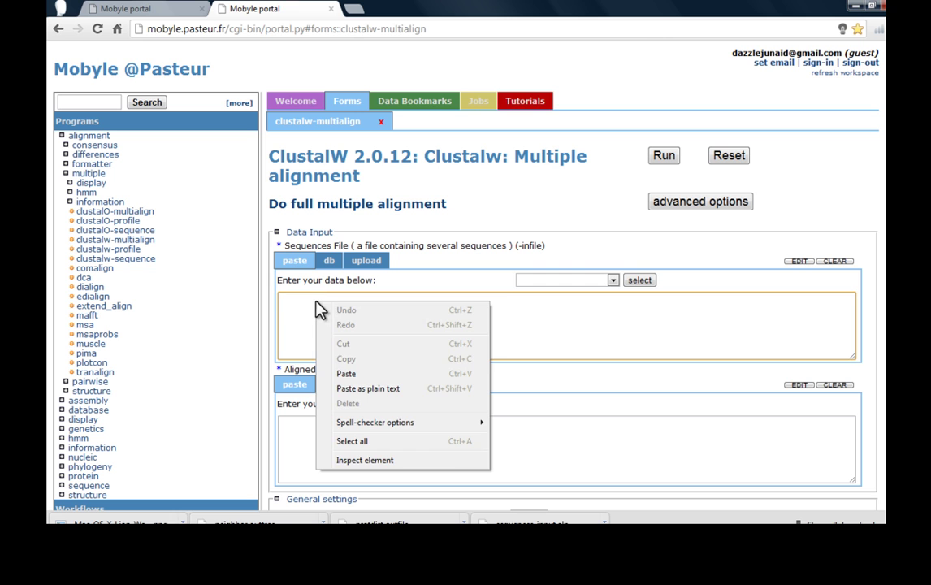
left_click(347, 375)
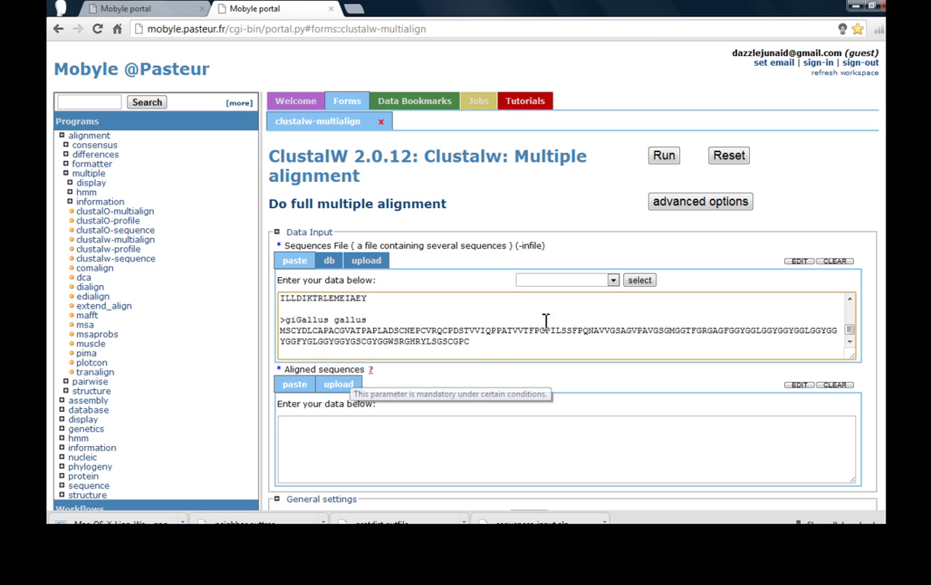
left_click_drag(852, 336, 850, 310)
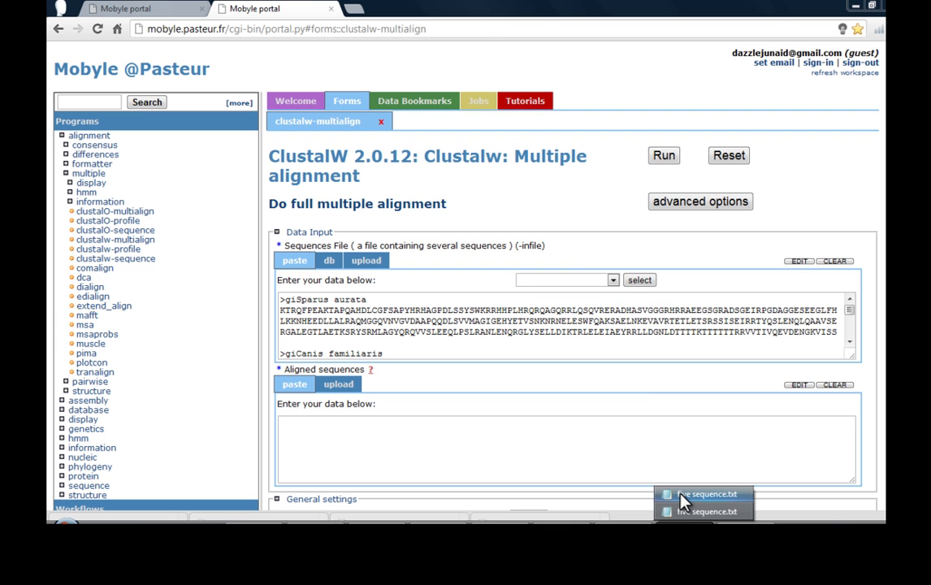
left_click(682, 494)
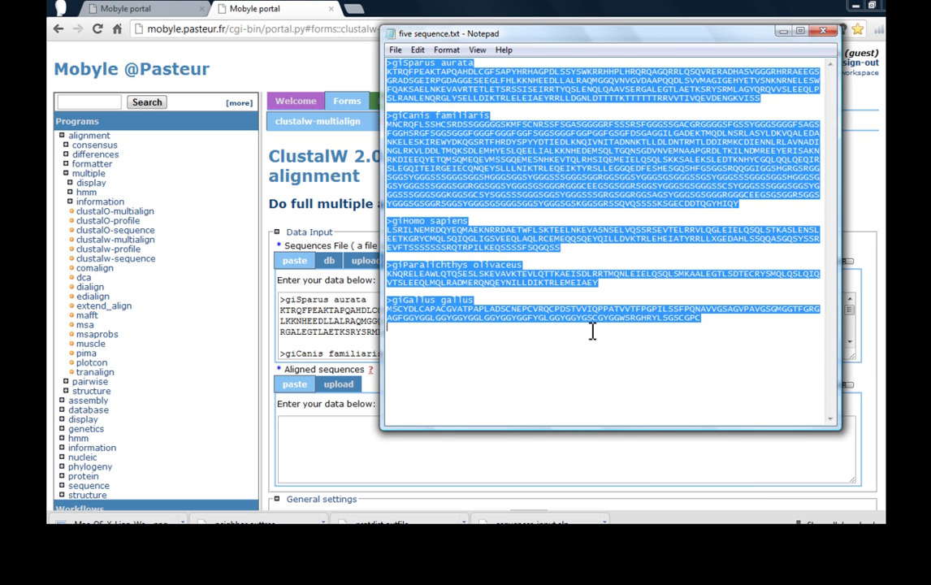
left_click(782, 31)
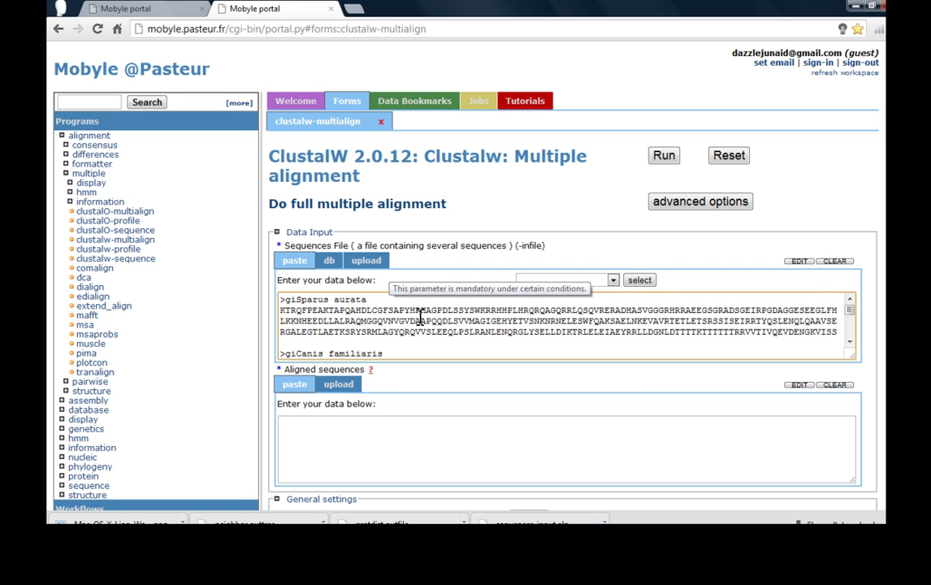
- Run the ClustalW job and save the sequences_input.aln alignment file
left_click(664, 159)
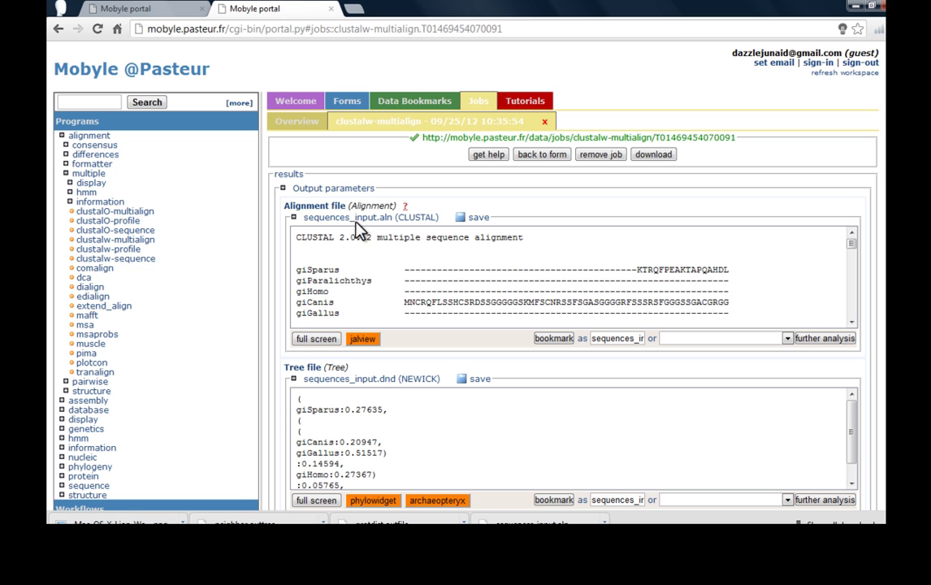
left_click(476, 218)
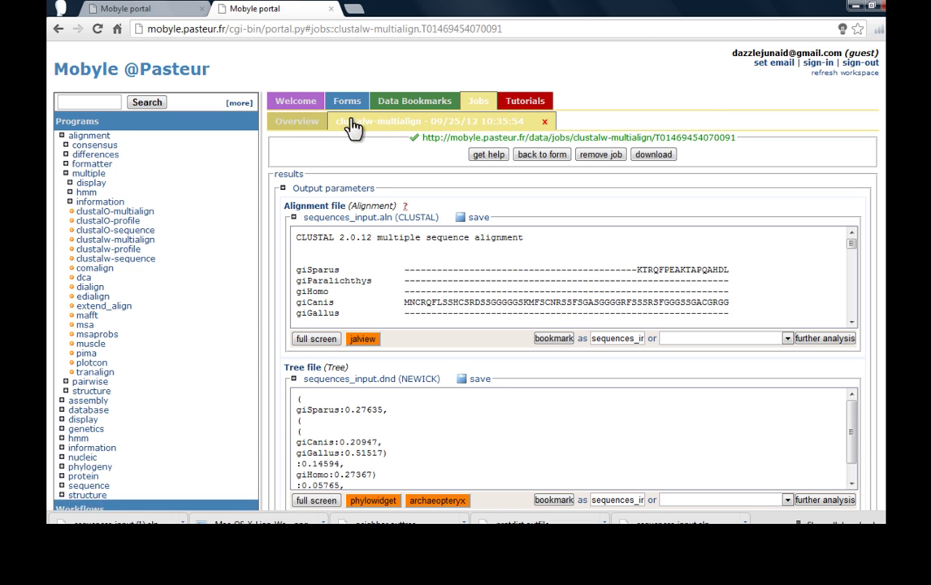
- Open protdist under phylogeny > distance and show the downloaded .aln file in its folder
left_click(61, 466)
scroll(794, 258, "down", 4)
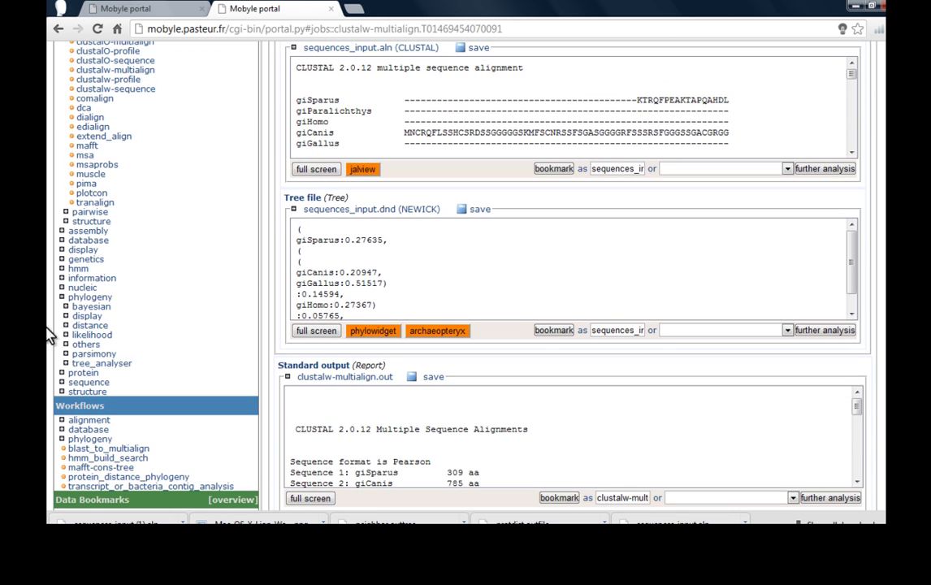
left_click(66, 326)
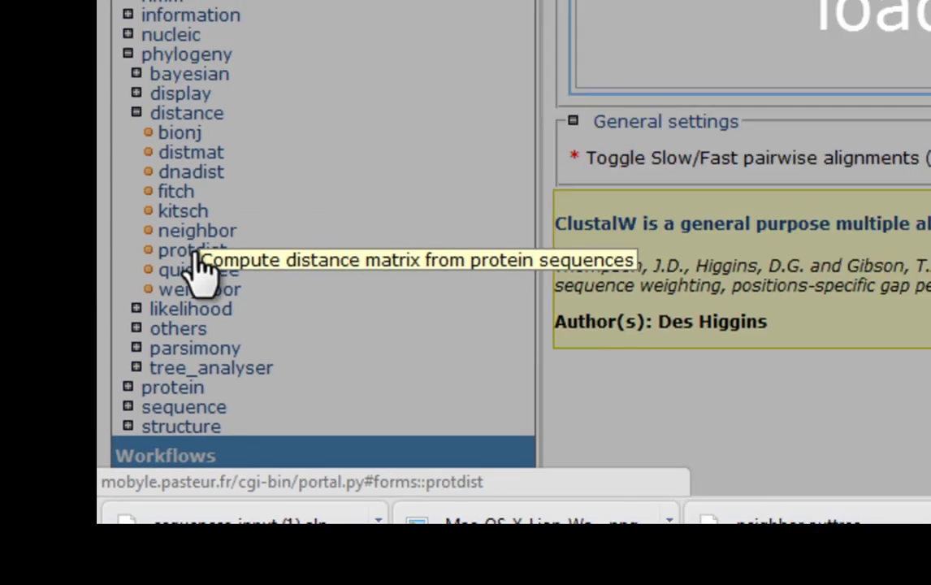
left_click(243, 188)
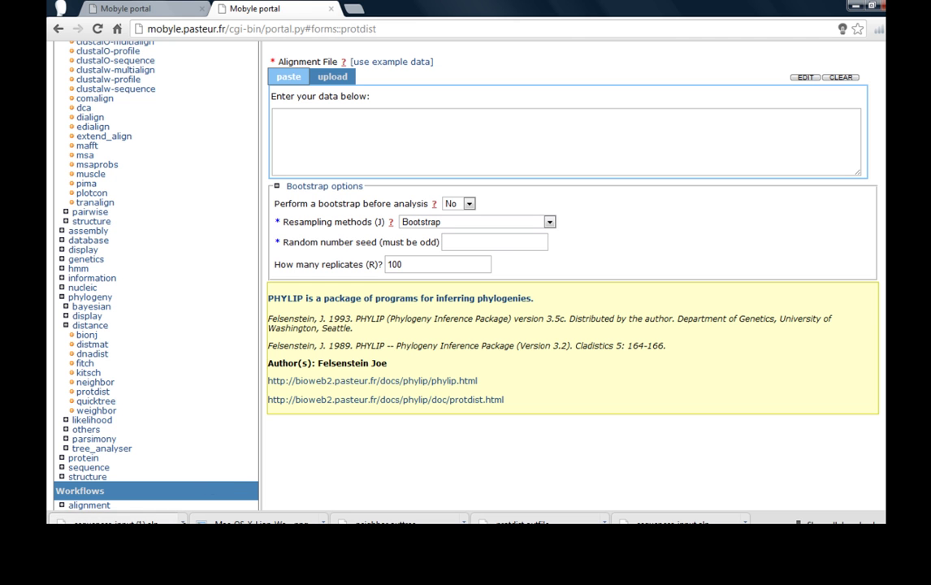
left_click(182, 520)
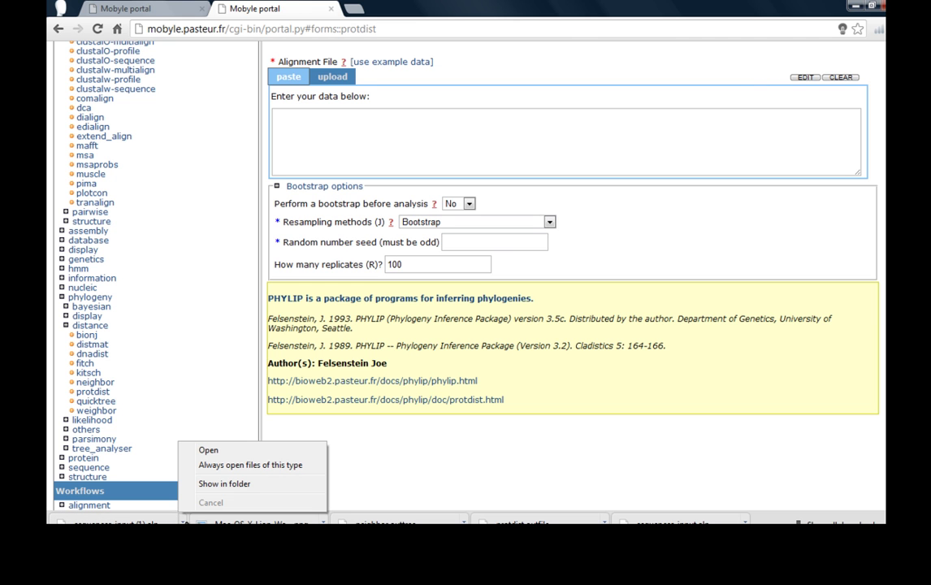
left_click(209, 486)
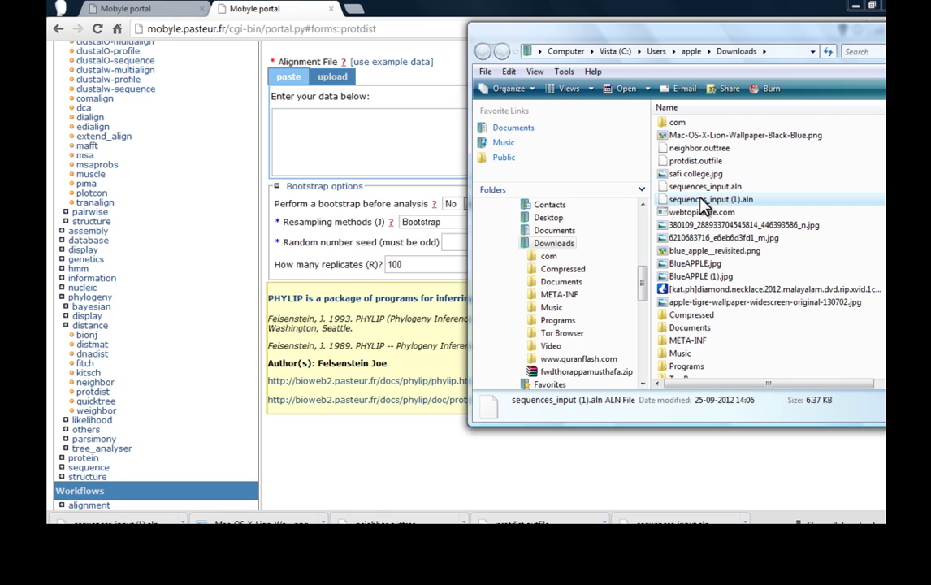
- Upload sequences_input.aln from the phylip folder as the protdist Alignment File
left_click(329, 81)
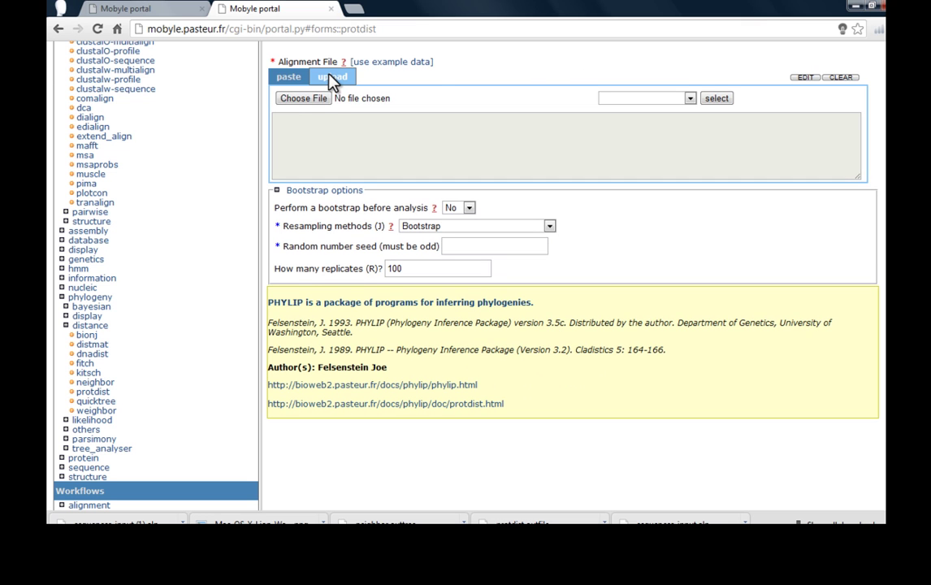
left_click(316, 102)
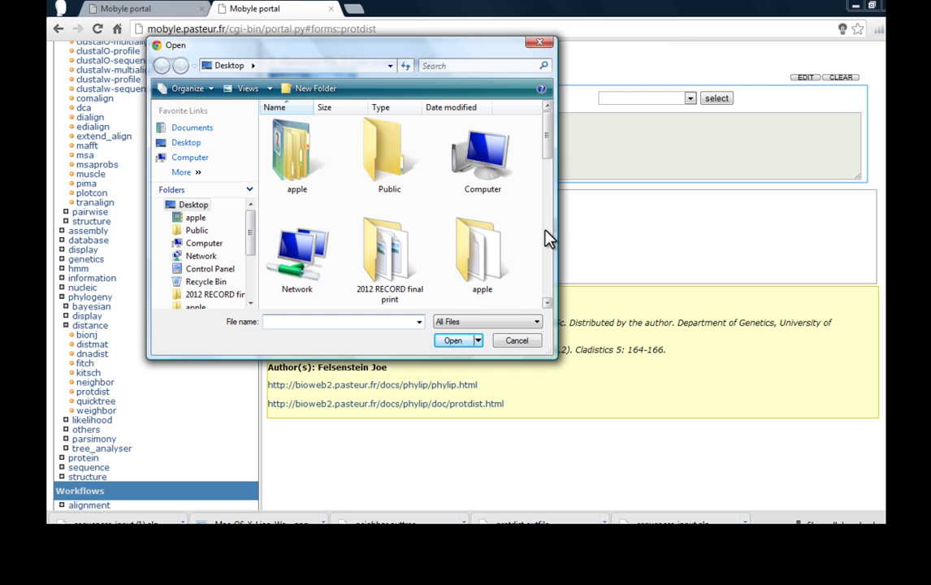
left_click_drag(556, 131, 573, 194)
double_click(375, 188)
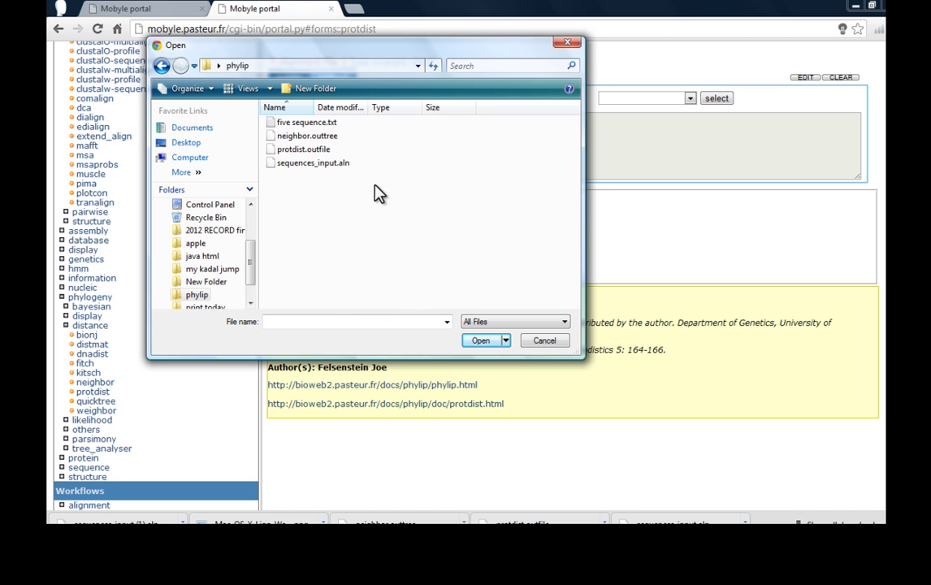
double_click(307, 164)
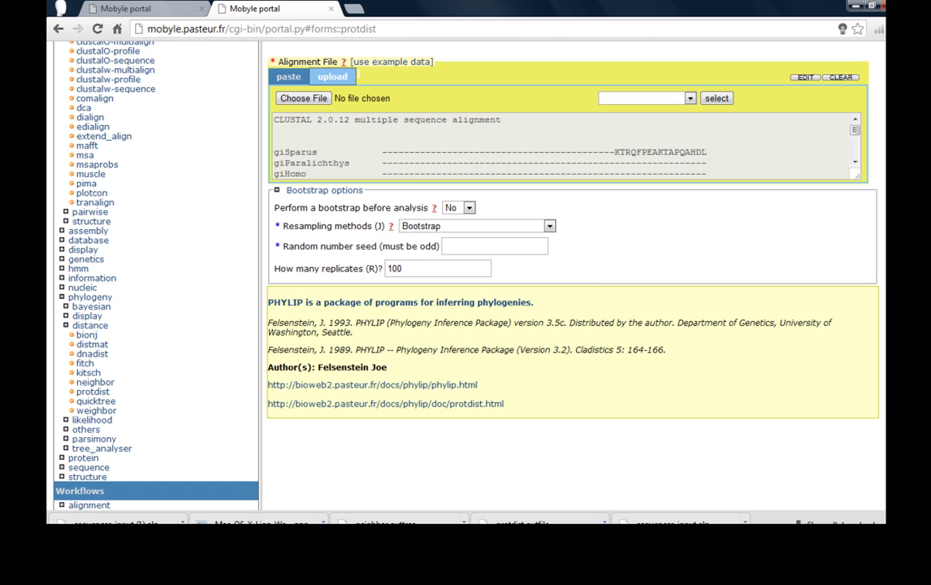
scroll(666, 82, "up", 2)
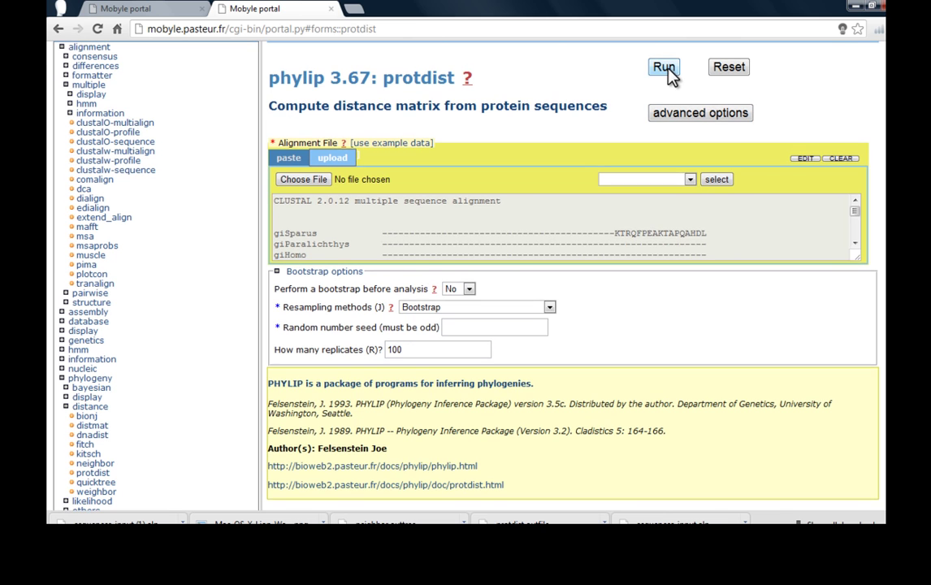
- Run protdist and review the 4-taxon distance matrix in protdist.outfile
left_click(665, 68)
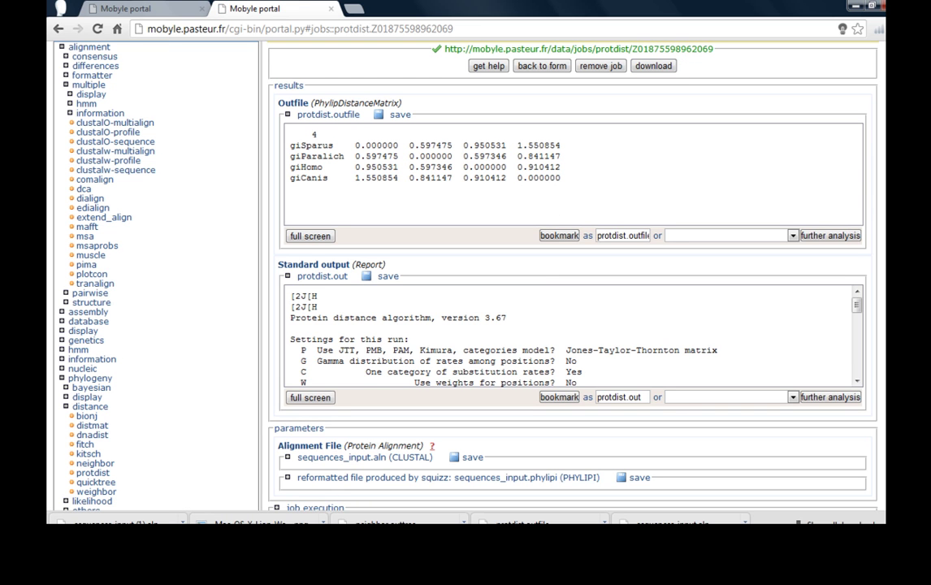
scroll(569, 284, "up", 2)
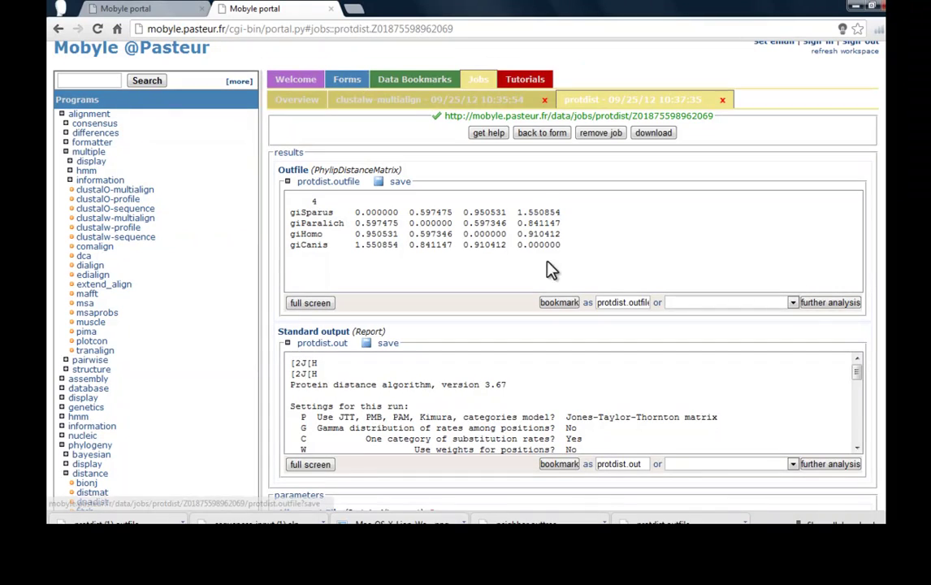
scroll(243, 348, "down", 2)
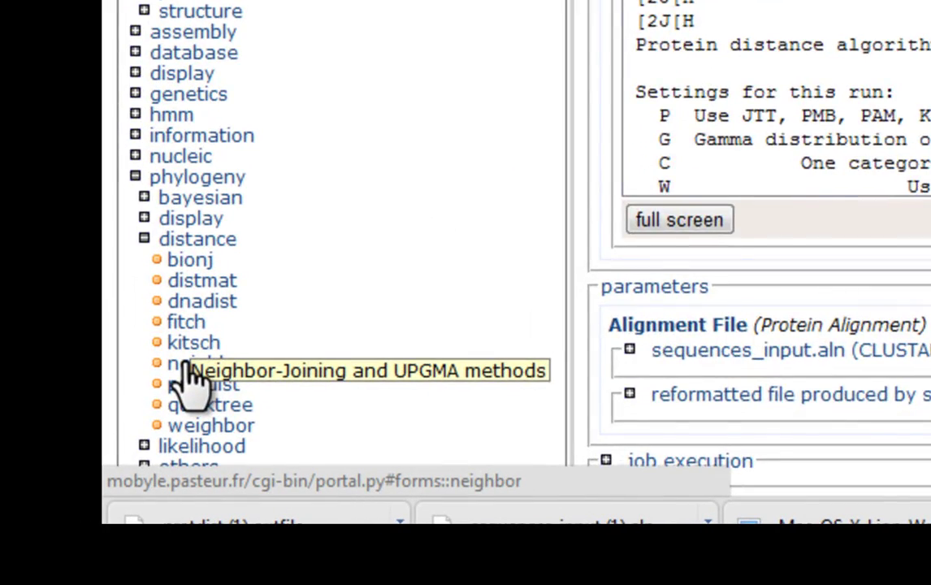
- Open neighbor and upload protdist.outfile as its Distances matrix File
left_click(188, 376)
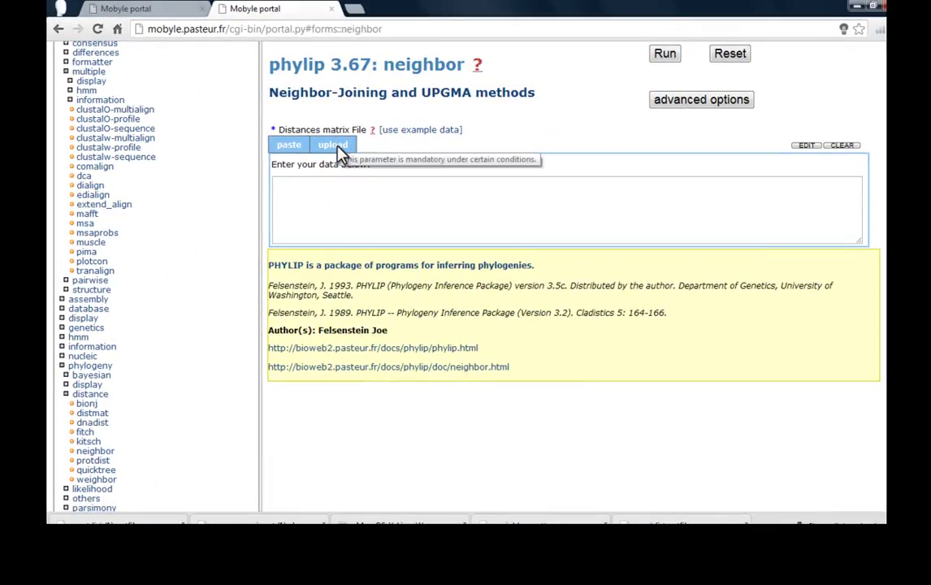
left_click(335, 147)
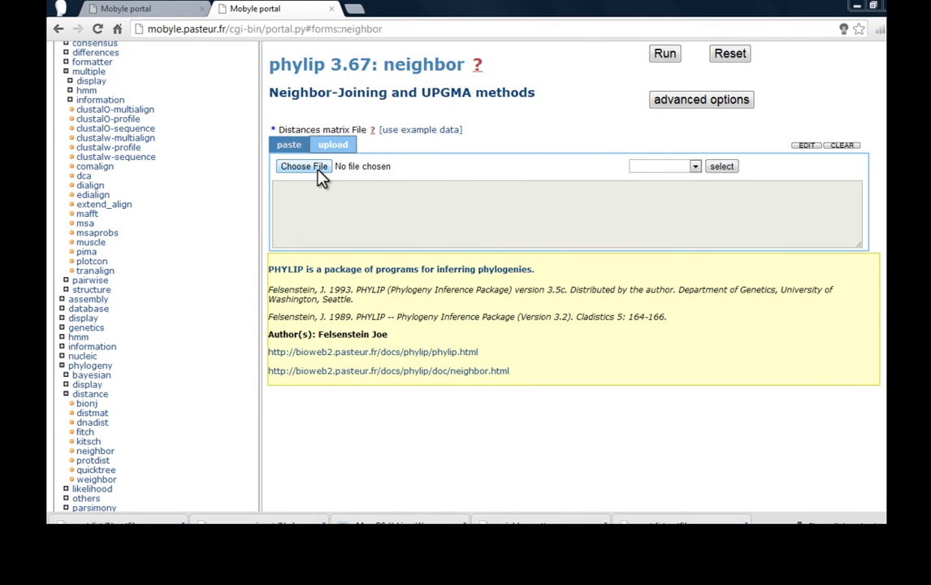
left_click(319, 172)
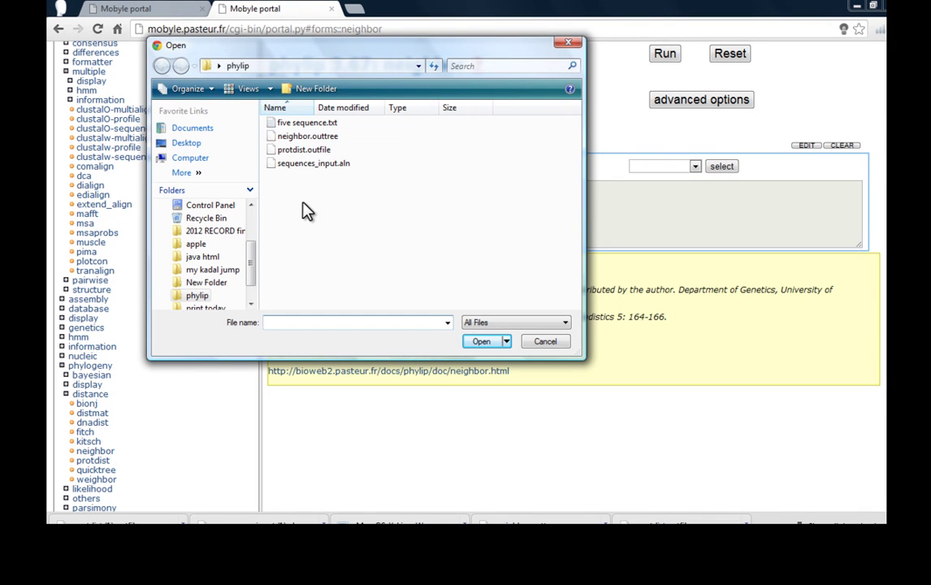
left_click(297, 153)
left_click(484, 343)
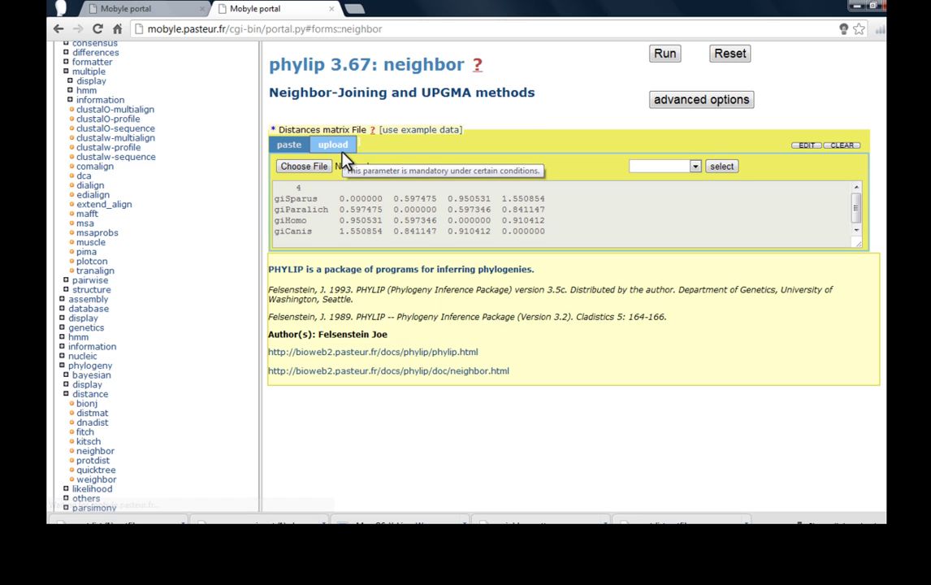
- Run neighbor and view the resulting neighbor.outtree NEWICK tree
left_click(673, 55)
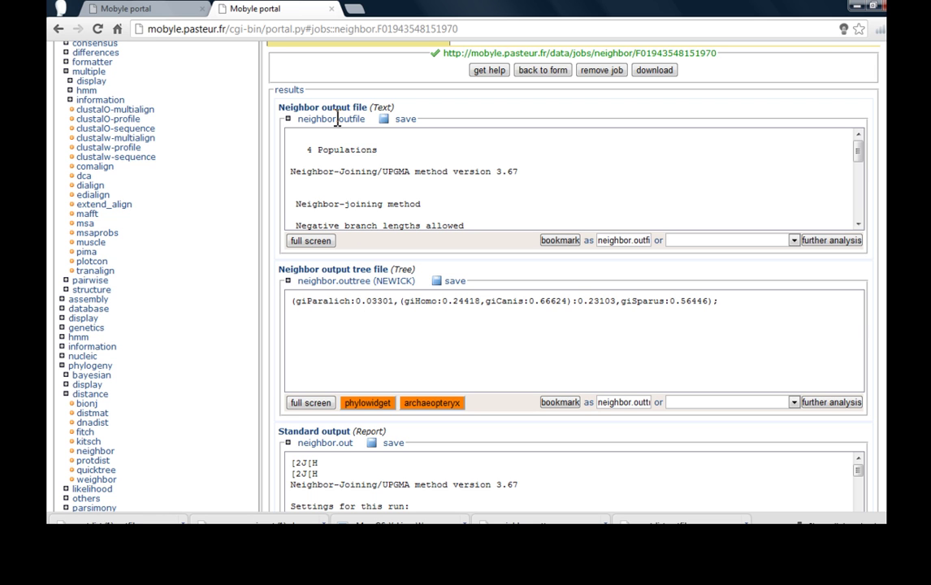
left_click_drag(337, 120, 365, 121)
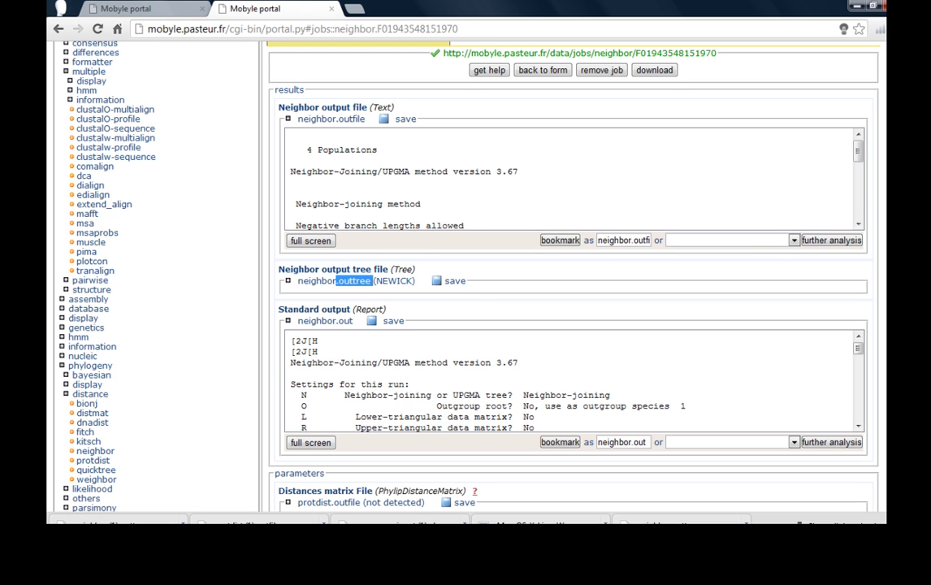
- Minimize the browser and launch TreeView X from its desktop shortcut
left_click(853, 7)
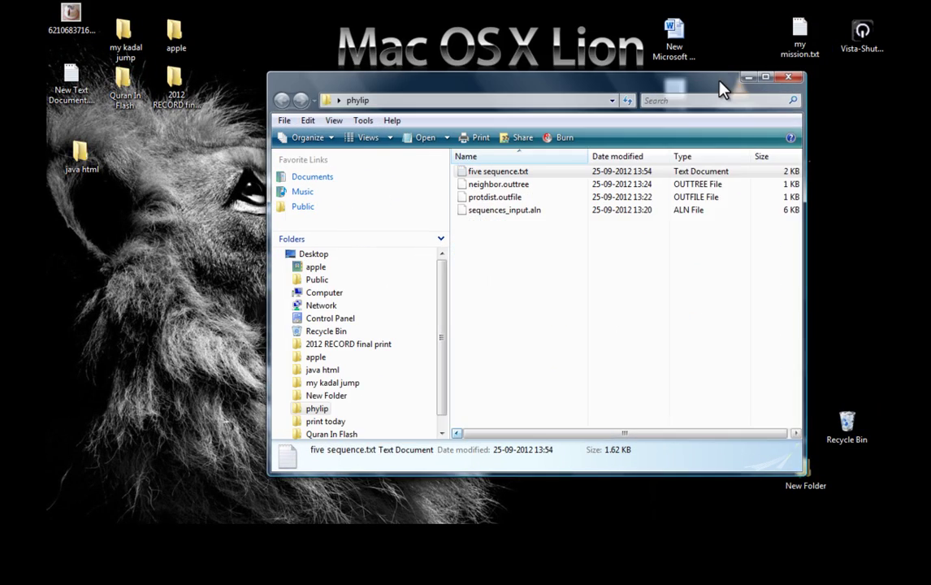
left_click_drag(723, 87, 522, 59)
left_click(789, 431)
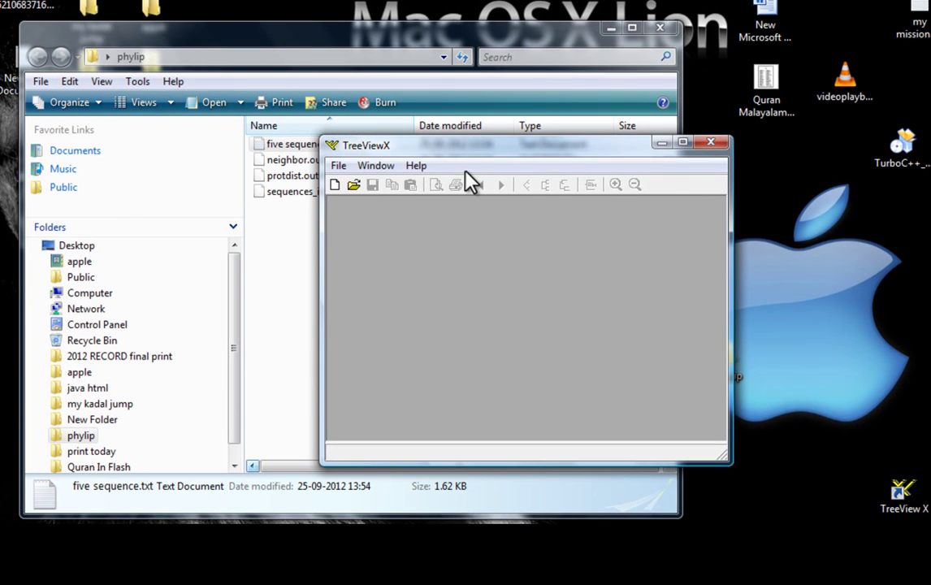
left_click_drag(443, 149, 562, 130)
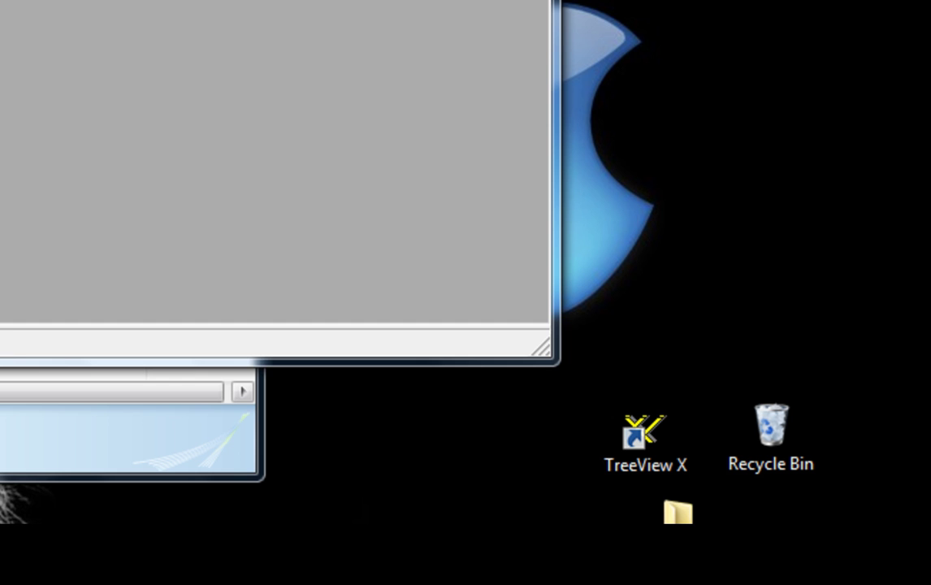
- Open neighbor.outtree from the phylip folder, showing files of type Any document (*)
key("ctrl+o")
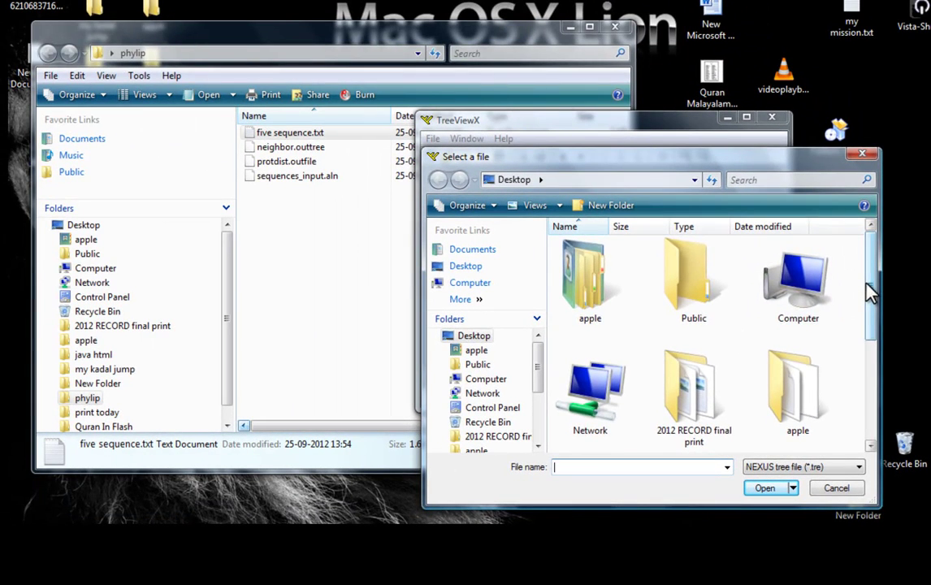
left_click_drag(726, 159, 733, 308)
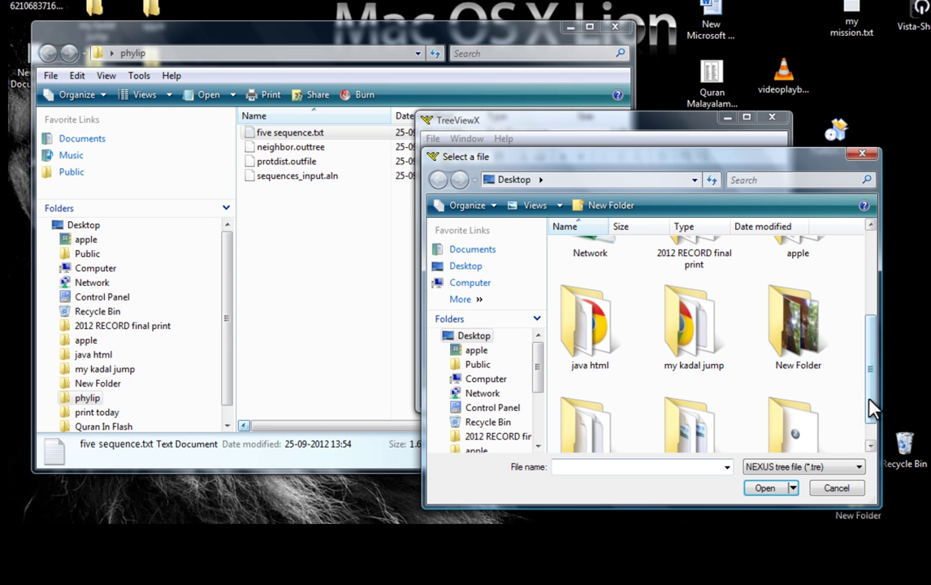
left_click_drag(871, 411, 873, 426)
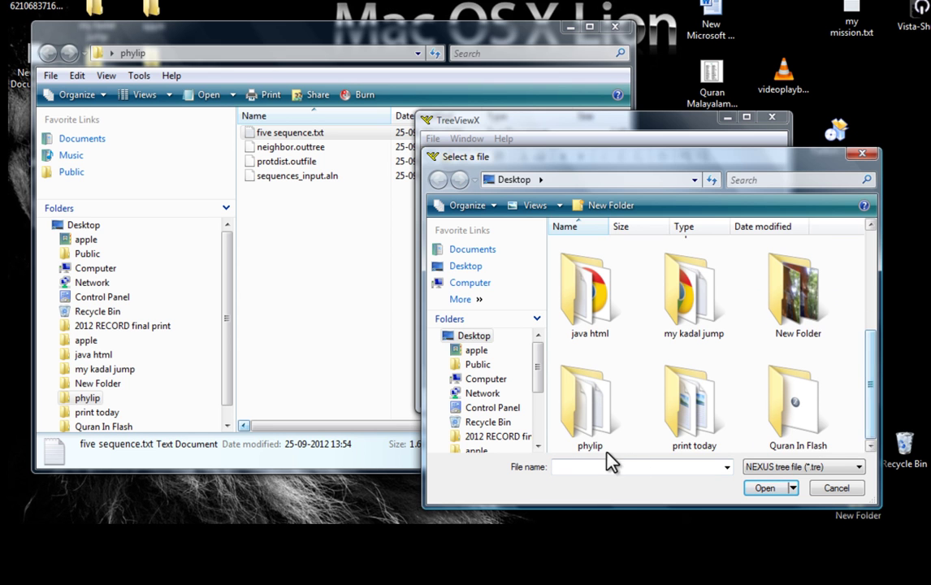
double_click(588, 423)
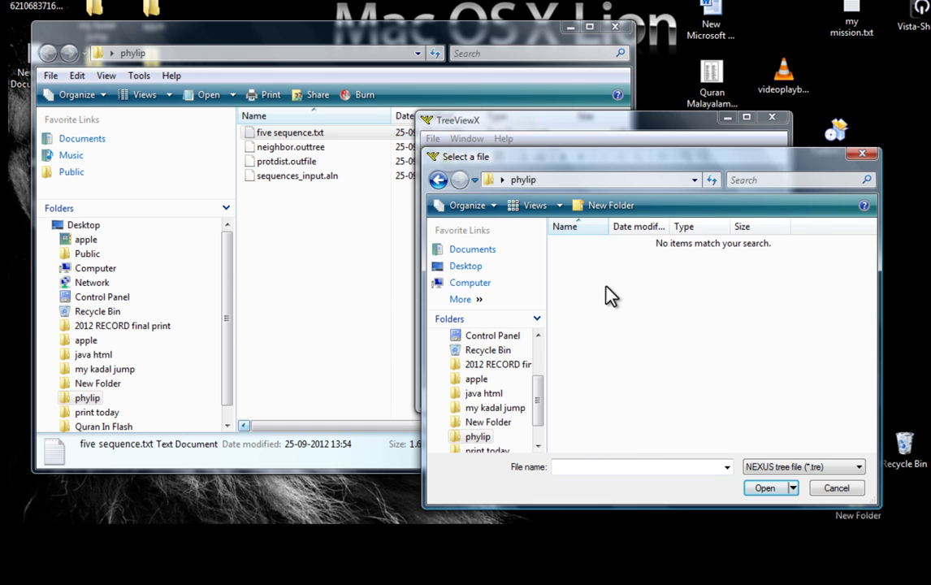
left_click(728, 468)
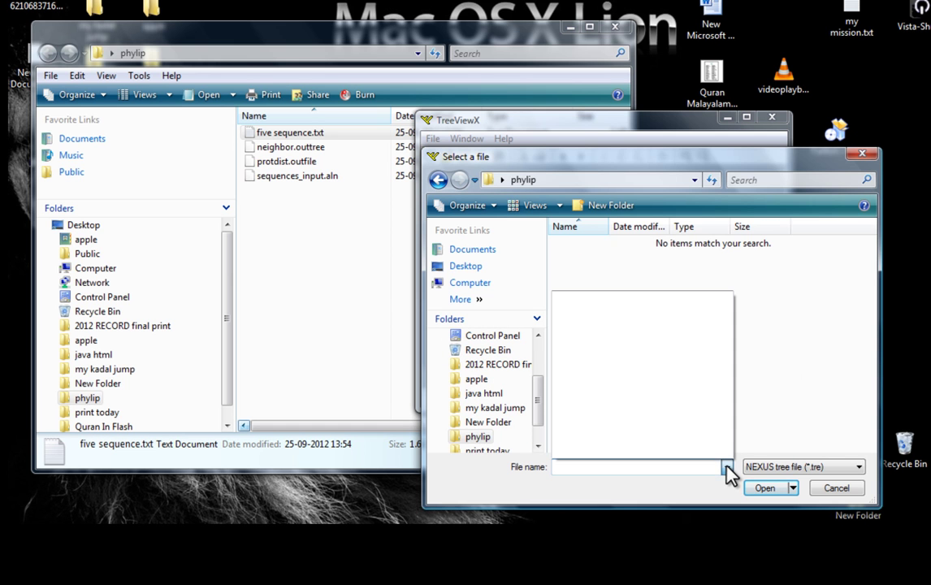
left_click(815, 431)
left_click(815, 467)
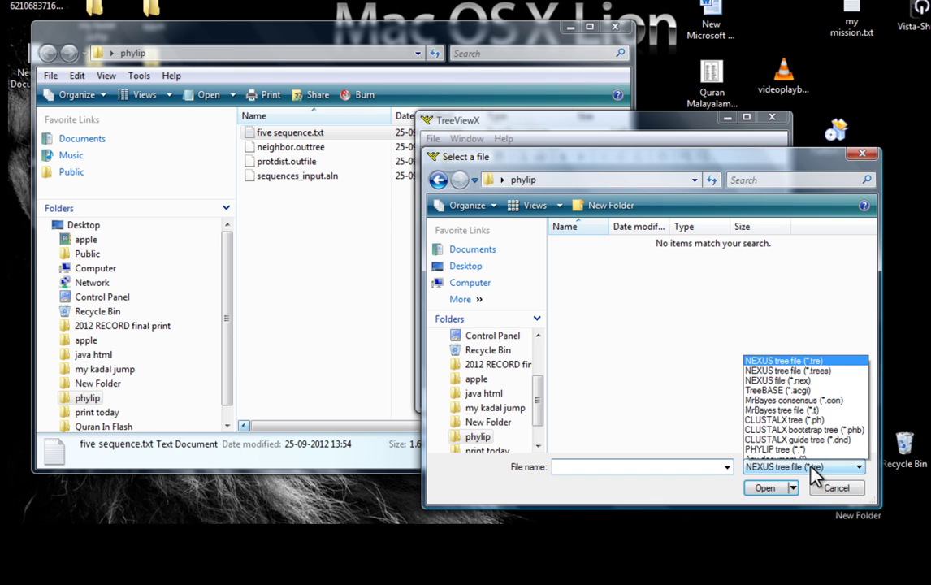
left_click(793, 454)
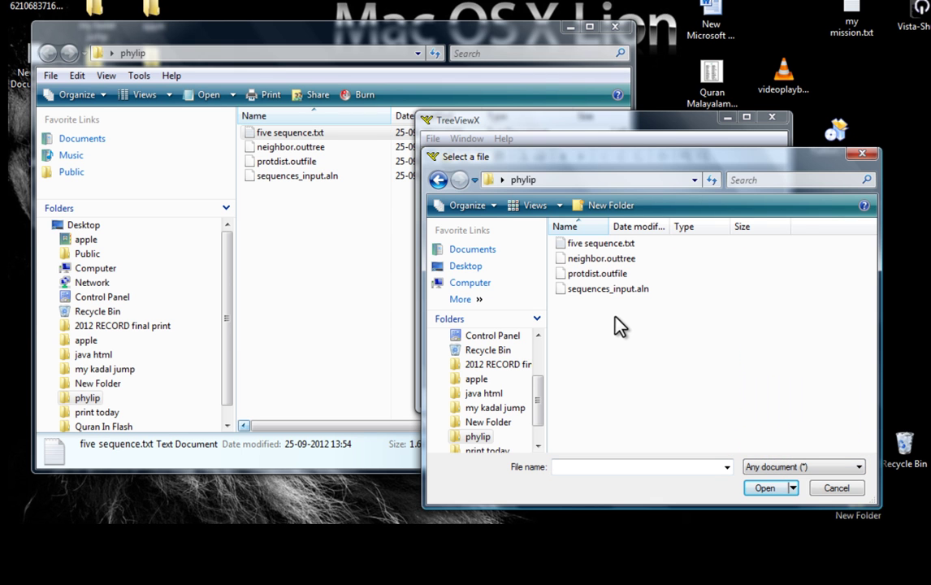
double_click(589, 260)
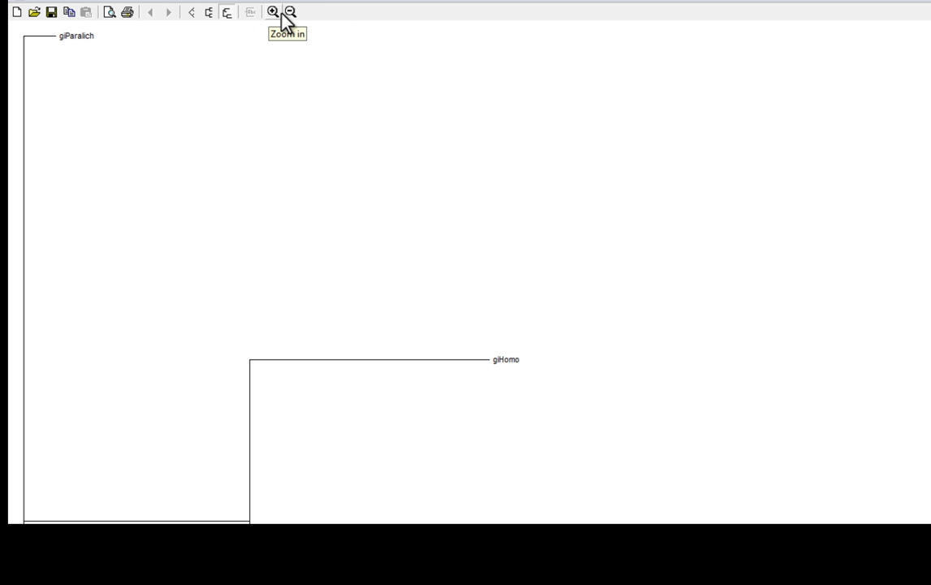
left_click(276, 13)
left_click(290, 13)
left_click(290, 13)
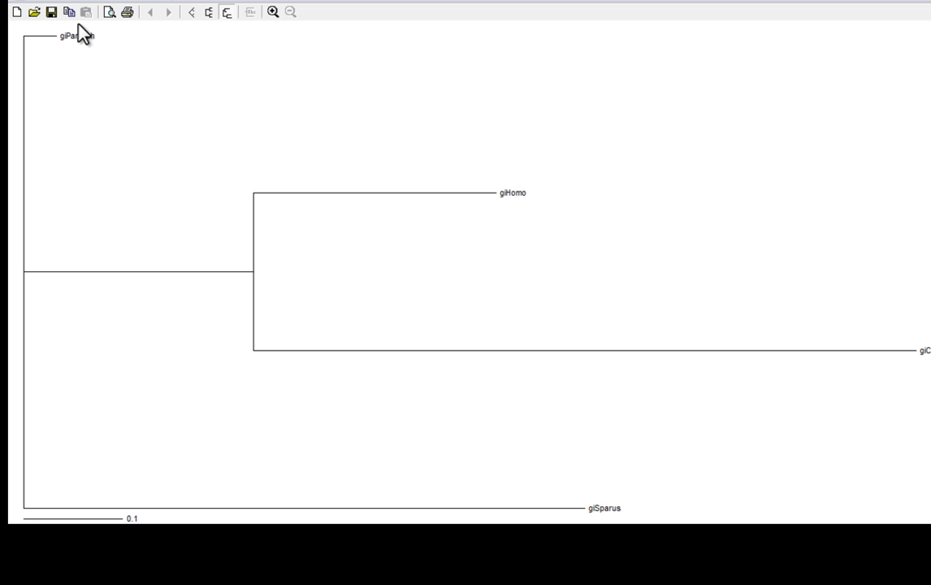